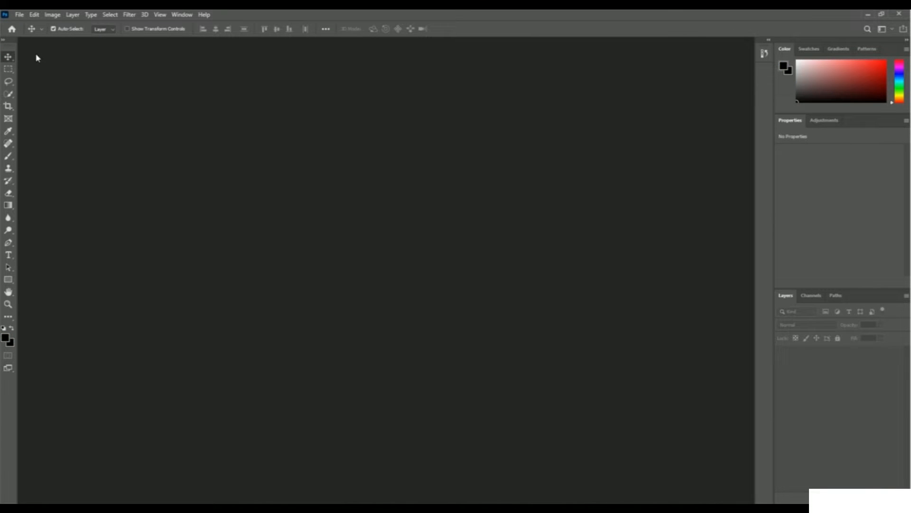
- Create a new 7 x 5 inch landscape document at 300 pixels/inch in RGB Color with a white background
{"action": "left_click", "coordinate": [19, 15]}
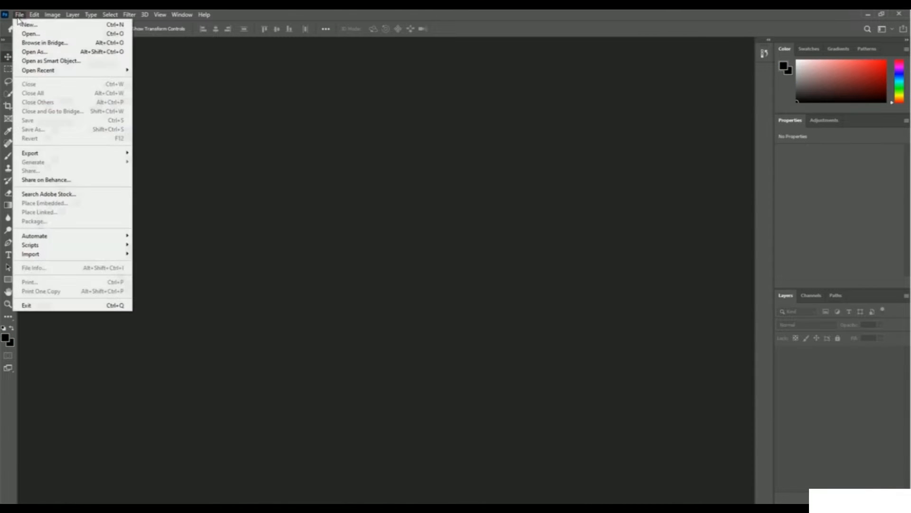
{"action": "left_click", "coordinate": [60, 26]}
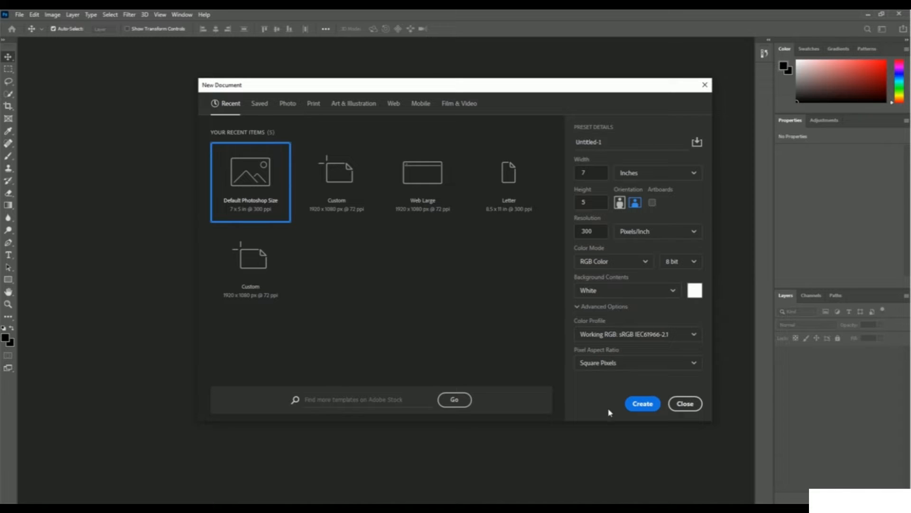
{"action": "left_click", "coordinate": [643, 404]}
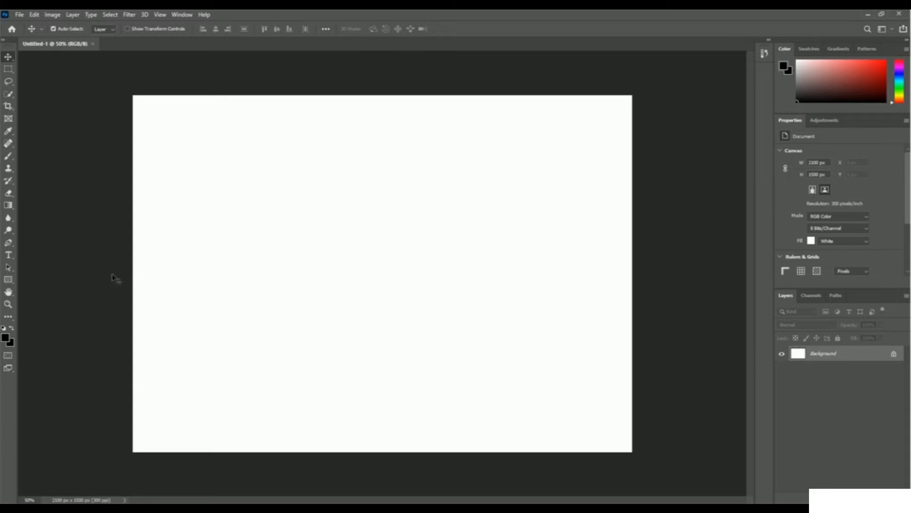
- Add a horizontal text line containing the first name near the middle of the canvas
{"action": "left_click", "coordinate": [8, 256]}
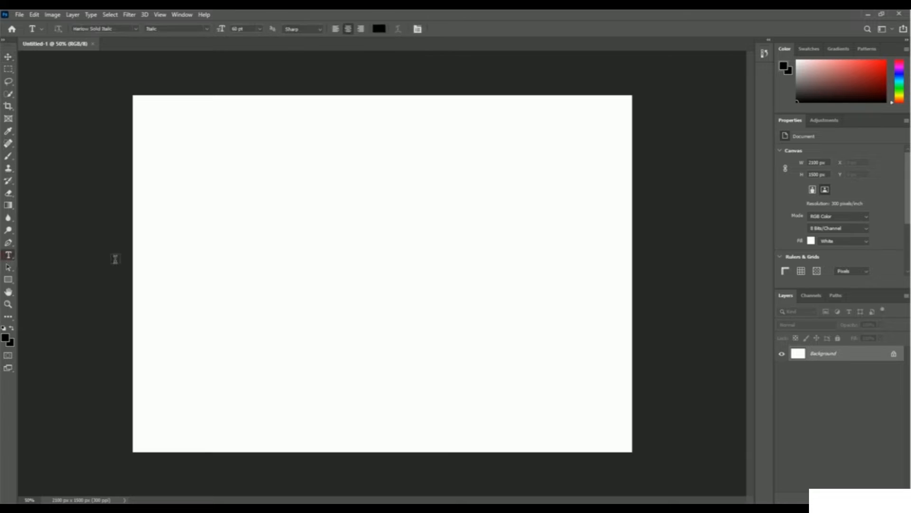
{"action": "left_click", "coordinate": [372, 259]}
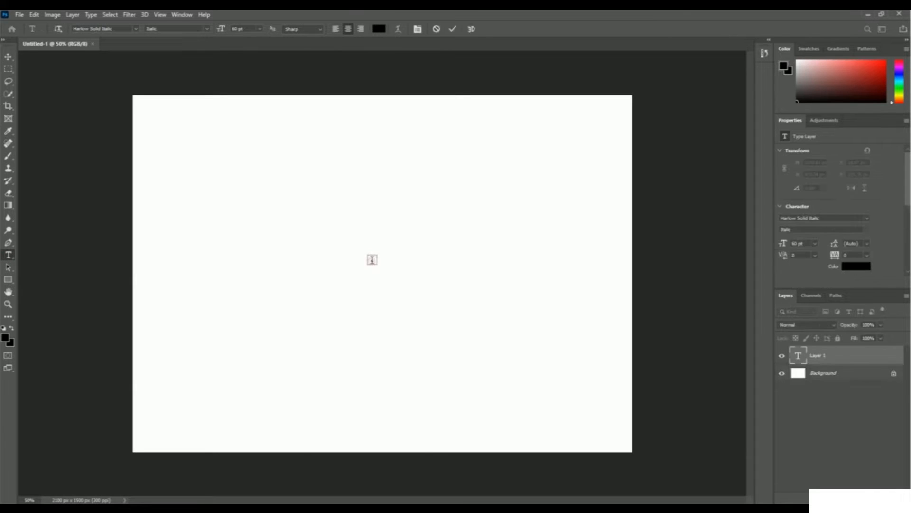
{"action": "type", "text": "Stephen"}
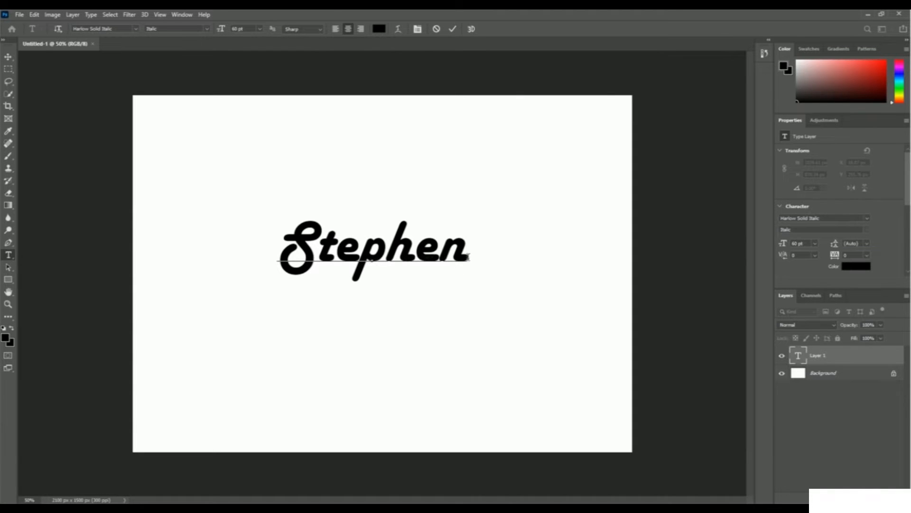
- Set the font size of the whole name to 120 pt
{"action": "left_click_drag", "start_coordinate": [471, 258], "coordinate": [282, 257]}
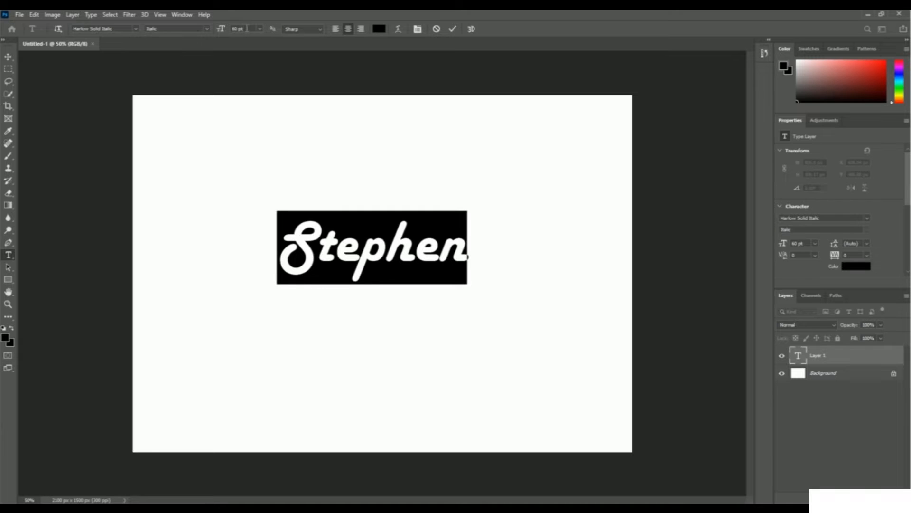
{"action": "left_click", "coordinate": [240, 28]}
{"action": "type", "text": "120"}
{"action": "key", "text": "Return"}
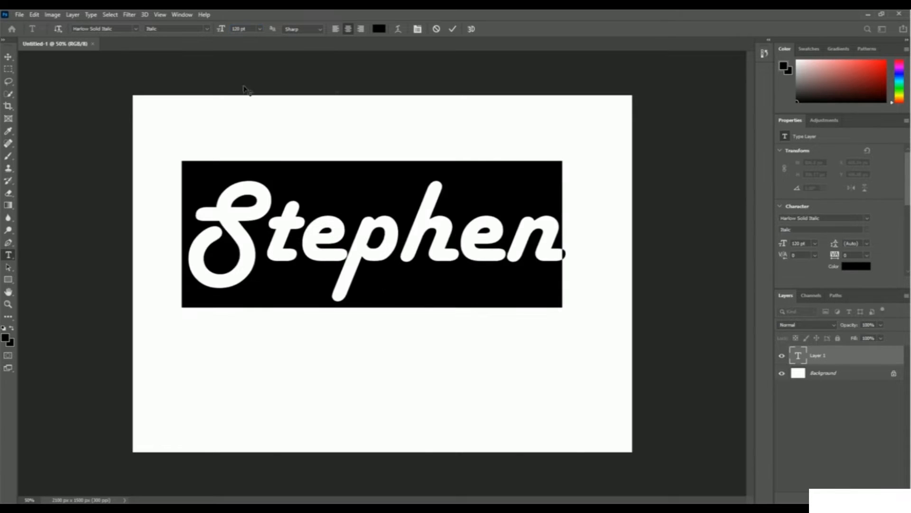
{"action": "left_click", "coordinate": [567, 245]}
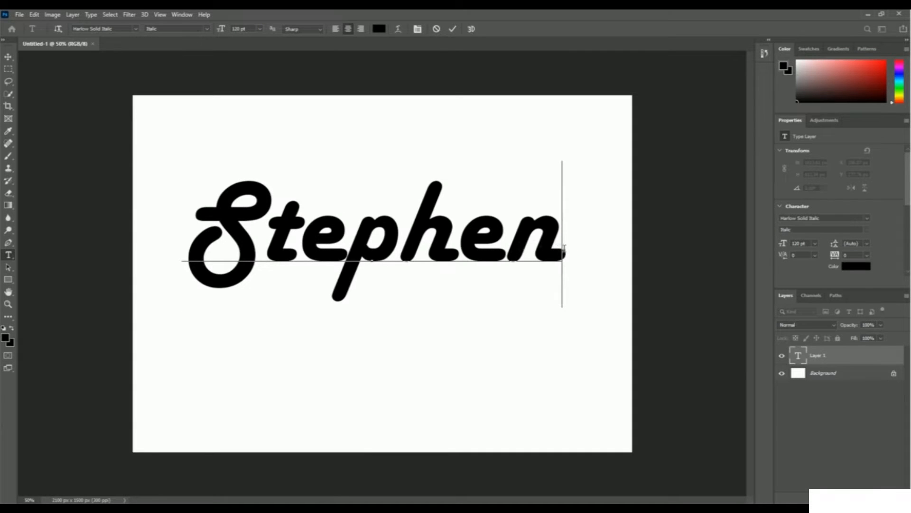
- Choose the Harlow Solid Italic font for the whole name
{"action": "left_click_drag", "start_coordinate": [566, 255], "coordinate": [213, 257]}
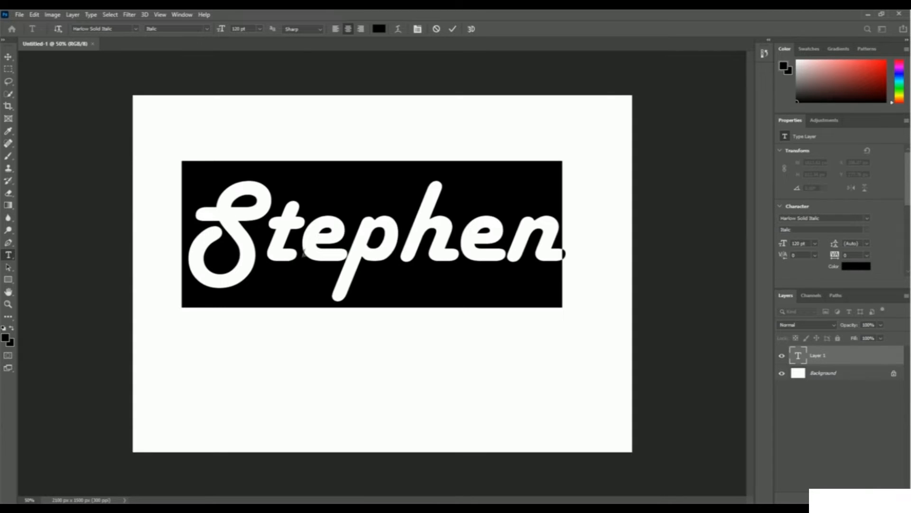
{"action": "left_click", "coordinate": [136, 30]}
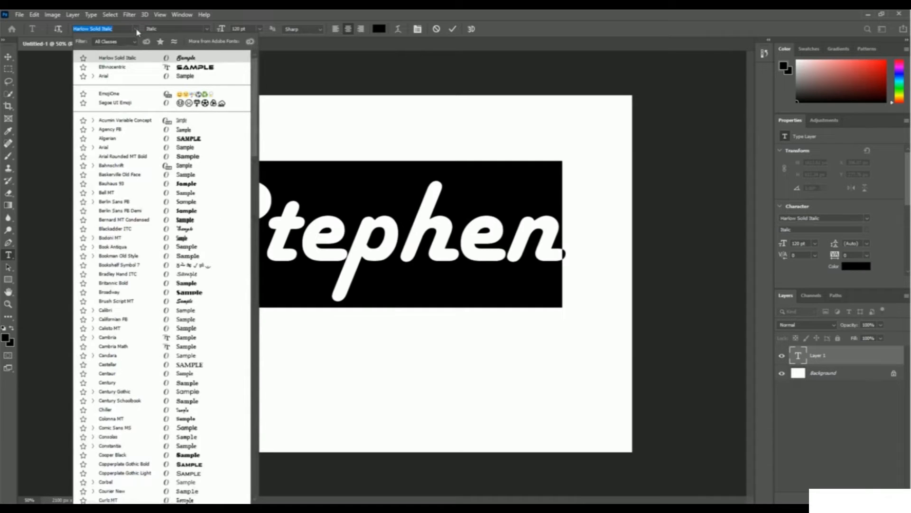
{"action": "left_click", "coordinate": [127, 61]}
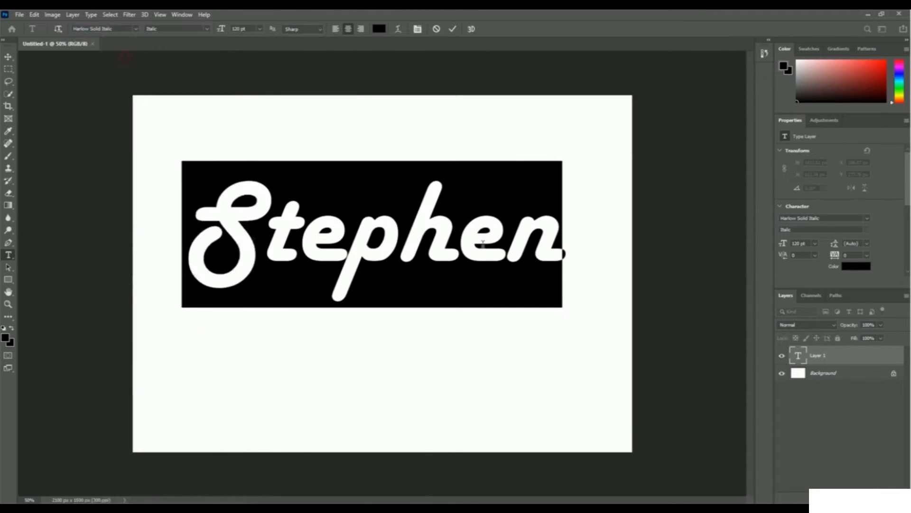
{"action": "left_click", "coordinate": [576, 260]}
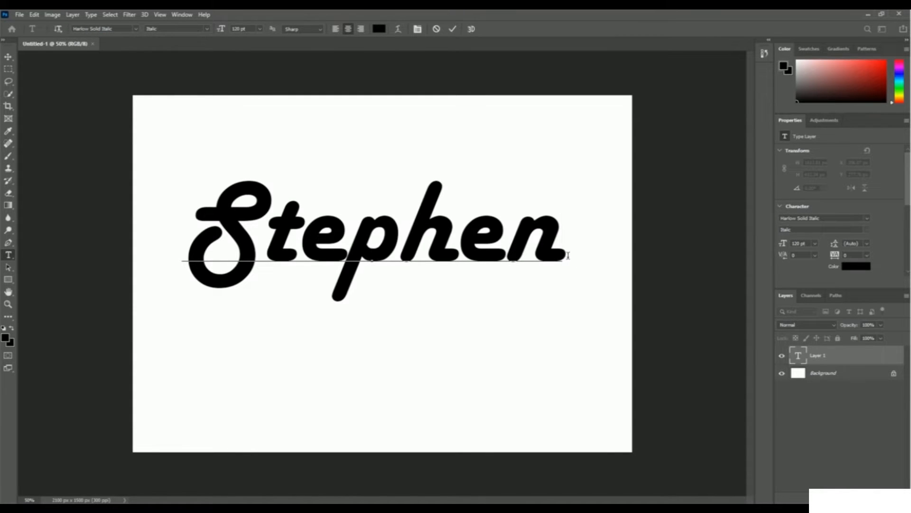
- Recolor the whole name to green 0d9e25 and commit the text edit
{"action": "key", "text": "ctrl+a"}
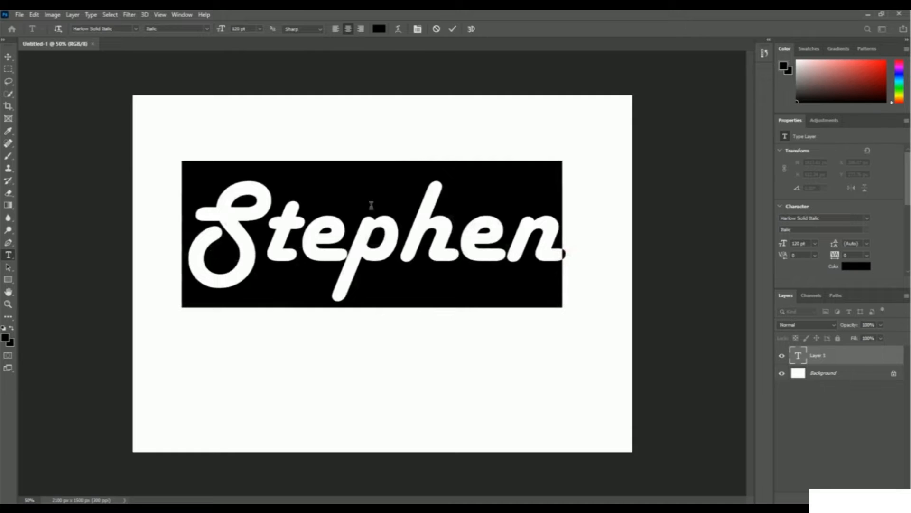
{"action": "left_click", "coordinate": [384, 30]}
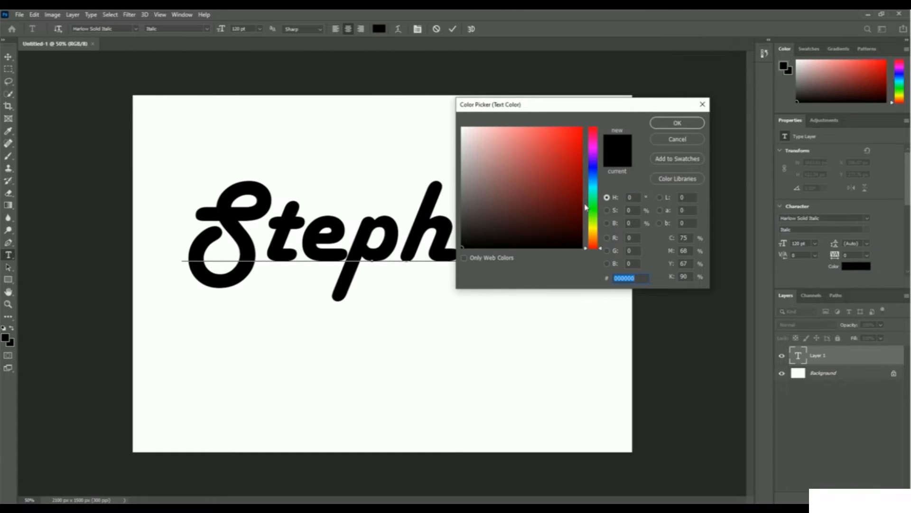
{"action": "left_click", "coordinate": [593, 204]}
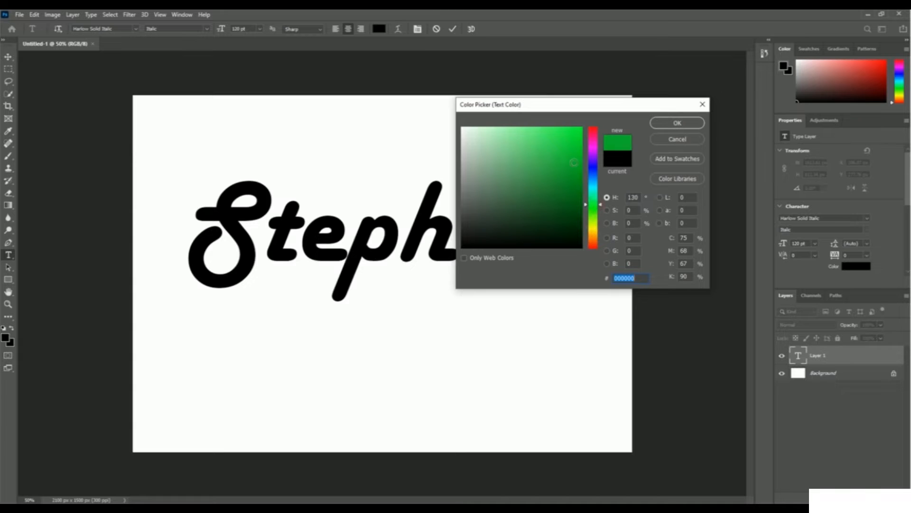
{"action": "left_click", "coordinate": [573, 162]}
{"action": "left_click", "coordinate": [572, 173]}
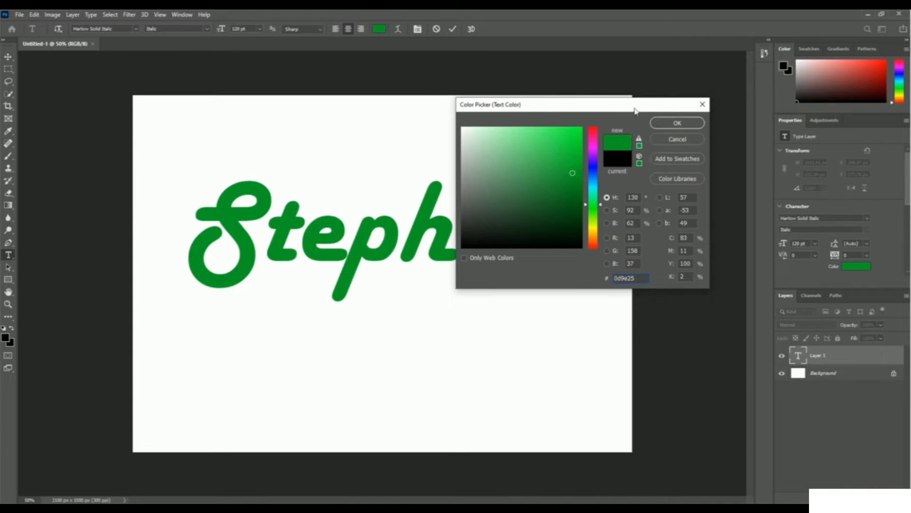
{"action": "left_click", "coordinate": [682, 122]}
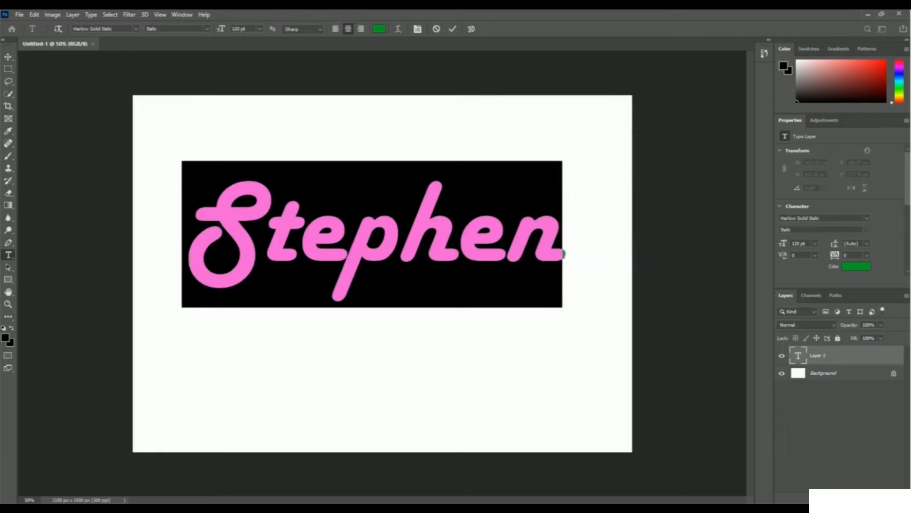
{"action": "left_click", "coordinate": [565, 255]}
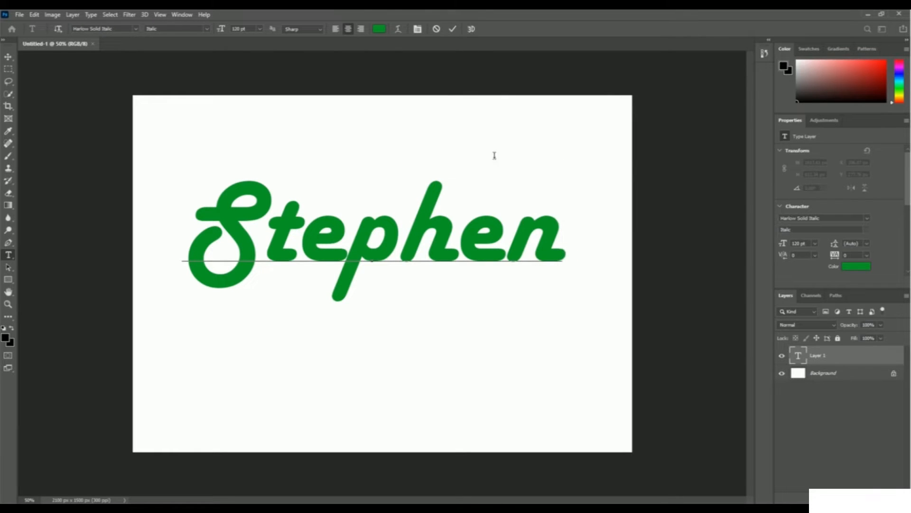
{"action": "left_click", "coordinate": [453, 30]}
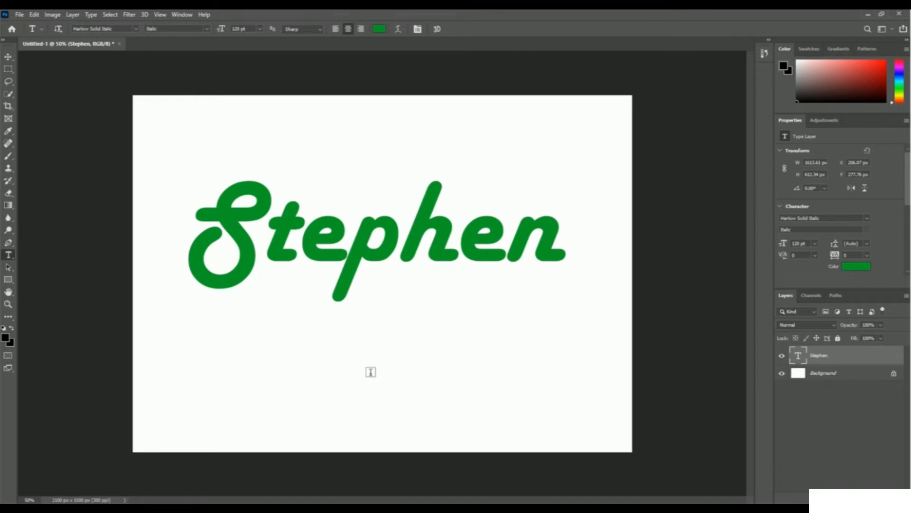
- Enlarge the text with Free Transform to about 126% width and 143% height, nearly spanning and centered across the canvas
{"action": "key", "text": "ctrl+t"}
{"action": "left_click_drag", "start_coordinate": [362, 257], "coordinate": [337, 240]}
{"action": "left_click_drag", "start_coordinate": [540, 290], "coordinate": [621, 353]}
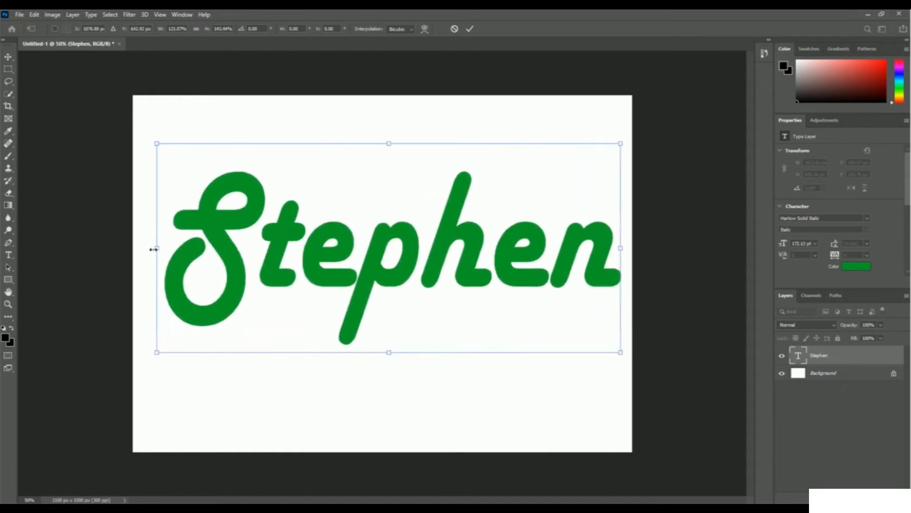
{"action": "left_click_drag", "start_coordinate": [153, 249], "coordinate": [139, 248]}
{"action": "left_click_drag", "start_coordinate": [461, 278], "coordinate": [464, 288]}
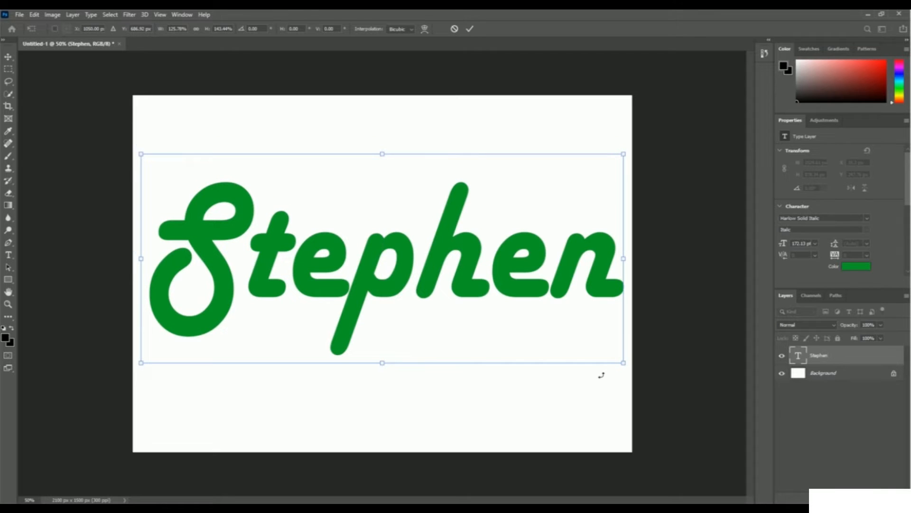
{"action": "key", "text": "Return"}
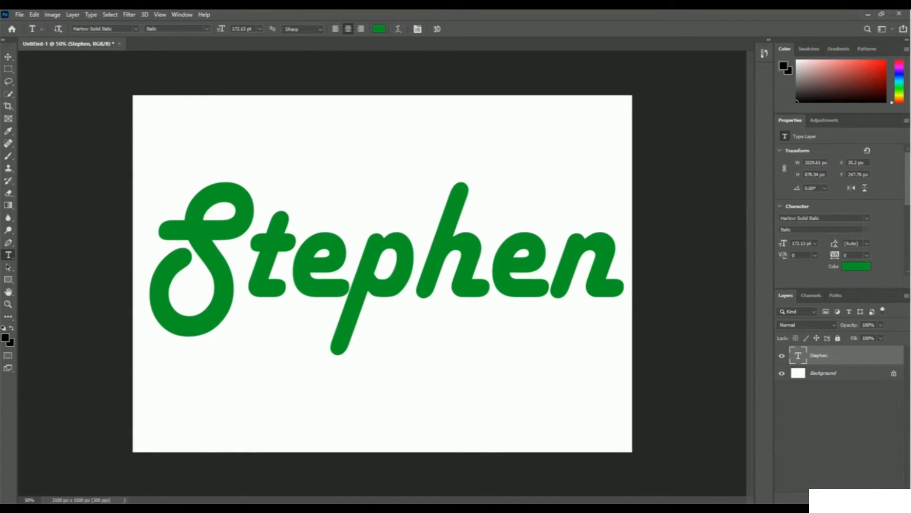
- Place the colorful leaves image from the 09 Warp, Distort folder as an embedded object
{"action": "left_click", "coordinate": [19, 15]}
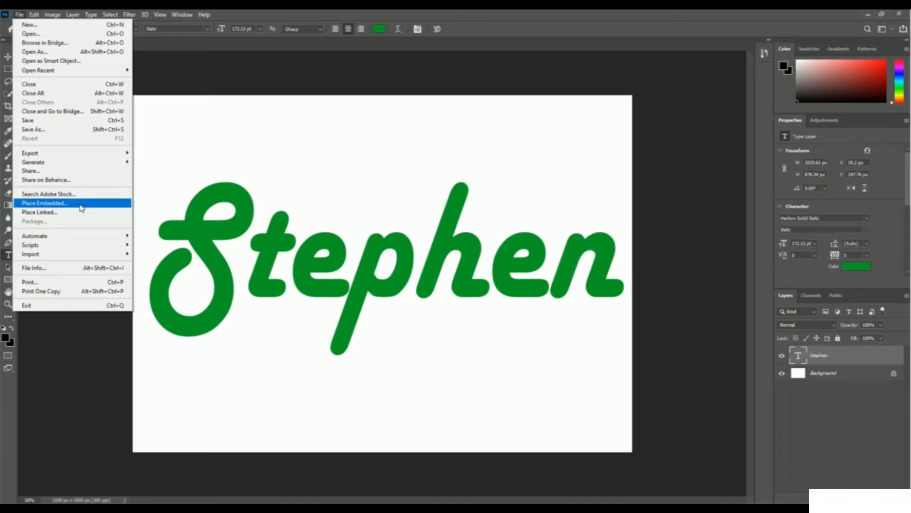
{"action": "left_click", "coordinate": [81, 204]}
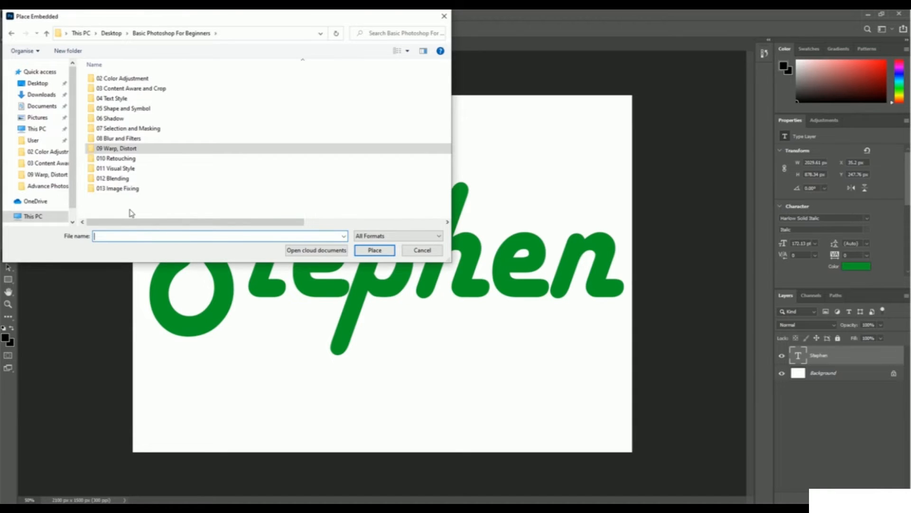
{"action": "double_click", "coordinate": [138, 157]}
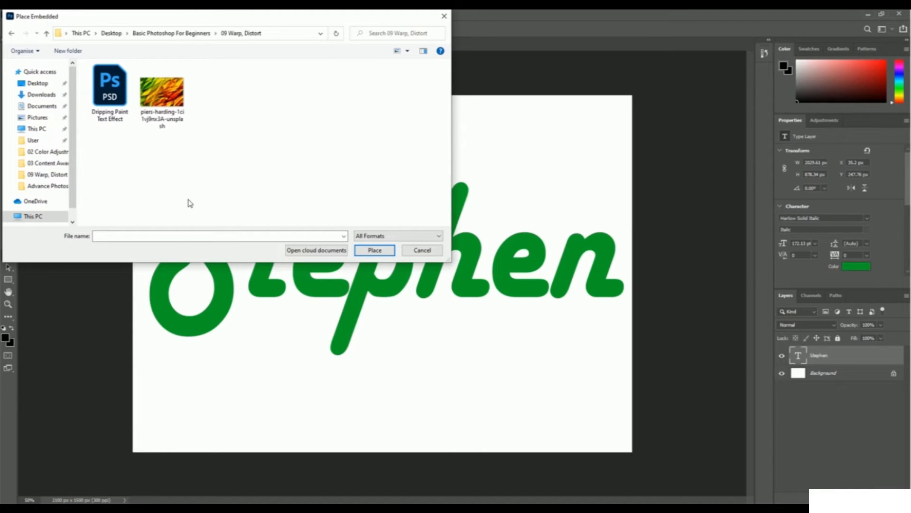
{"action": "left_click", "coordinate": [162, 92]}
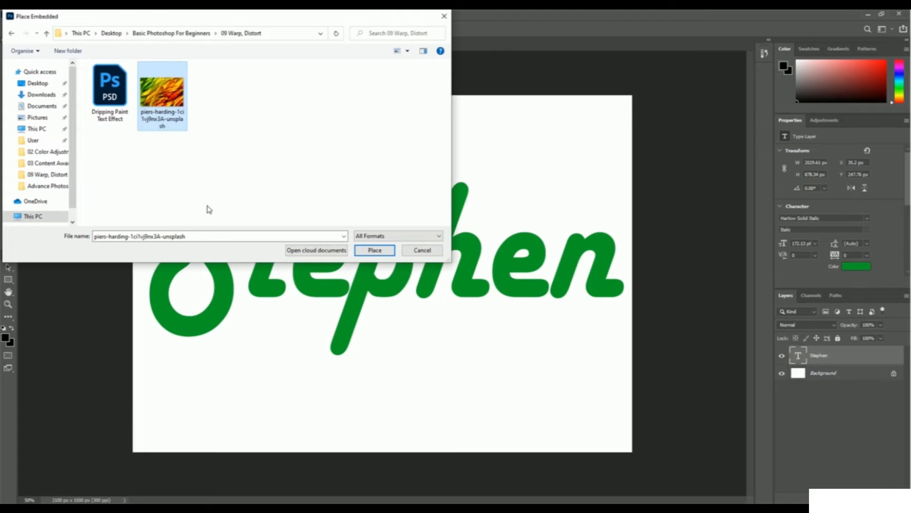
{"action": "left_click", "coordinate": [374, 249]}
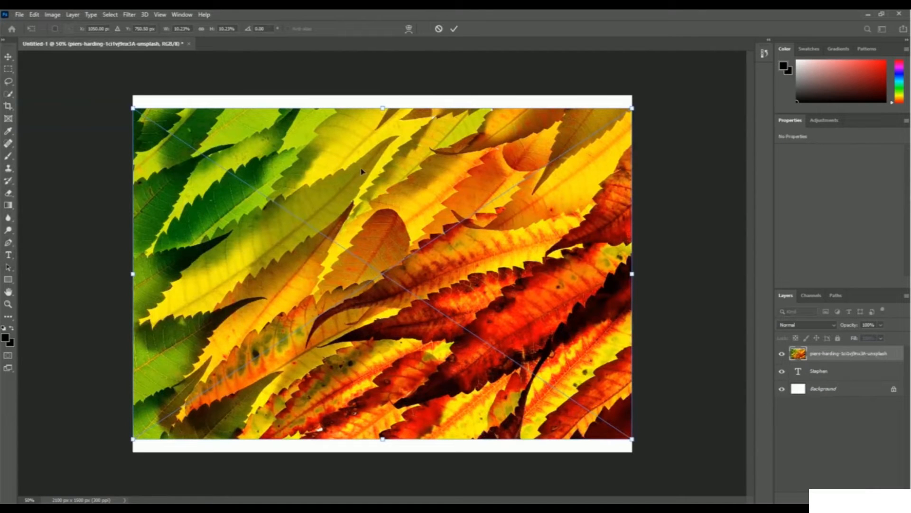
- Stretch the placed leaves image vertically to cover the full canvas height and commit the placement
{"action": "left_click_drag", "start_coordinate": [383, 107], "coordinate": [383, 96]}
{"action": "left_click_drag", "start_coordinate": [378, 442], "coordinate": [379, 451]}
{"action": "key", "text": "Return"}
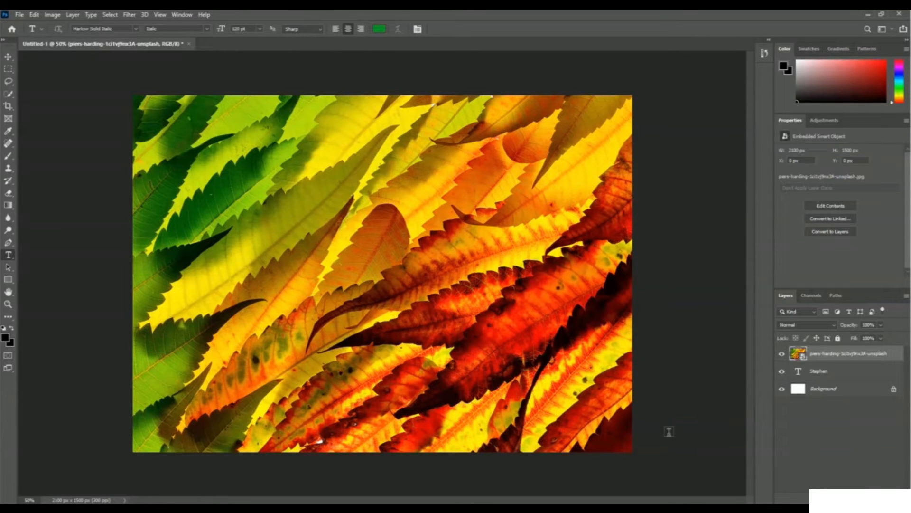
- Clip the leaves image to the text layer with a clipping mask, and convert both layers into one smart object
{"action": "right_click", "coordinate": [828, 357]}
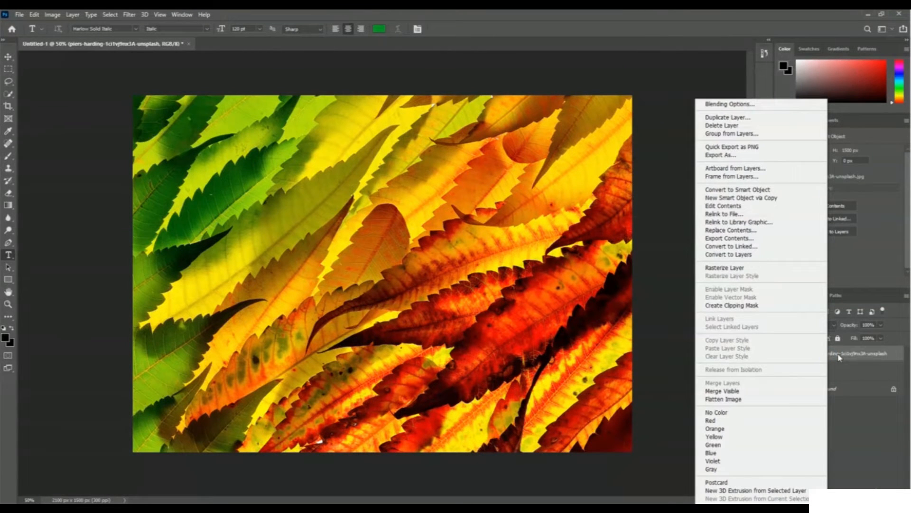
{"action": "left_click", "coordinate": [768, 306]}
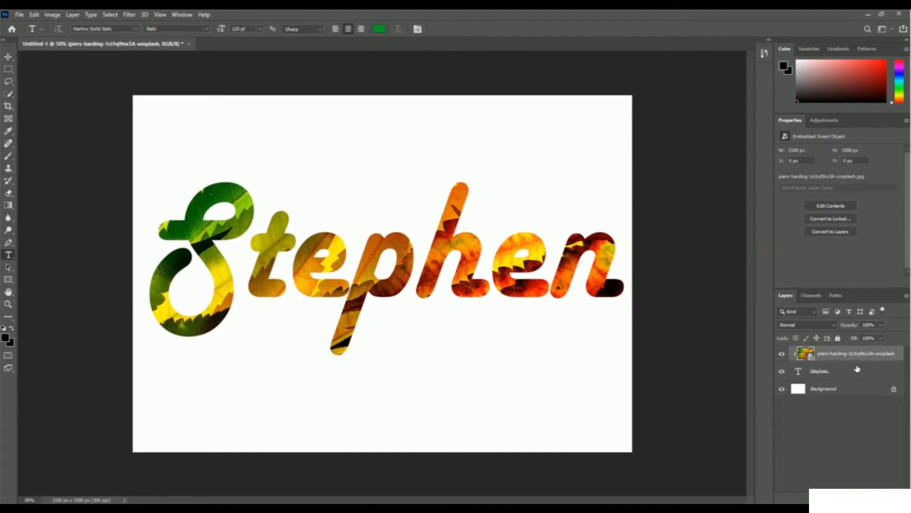
{"action": "left_click", "coordinate": [844, 374]}
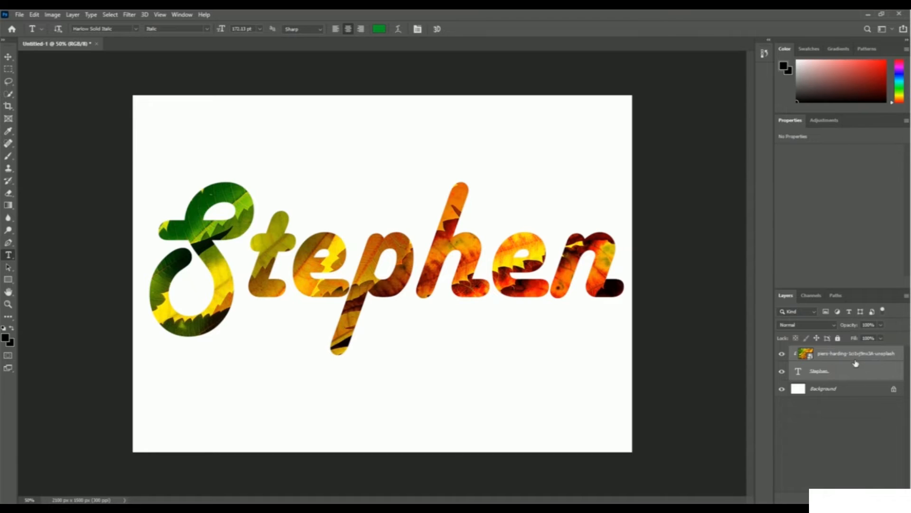
{"action": "right_click", "coordinate": [829, 373]}
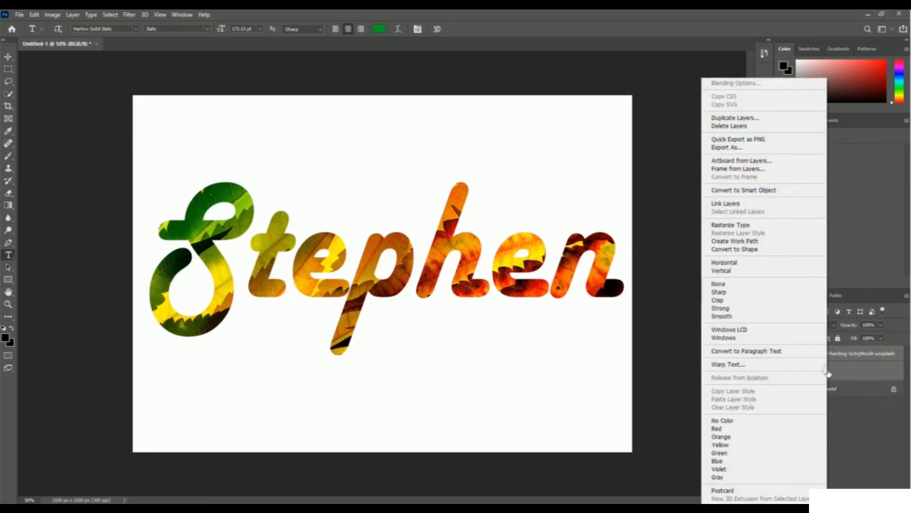
{"action": "left_click", "coordinate": [798, 192]}
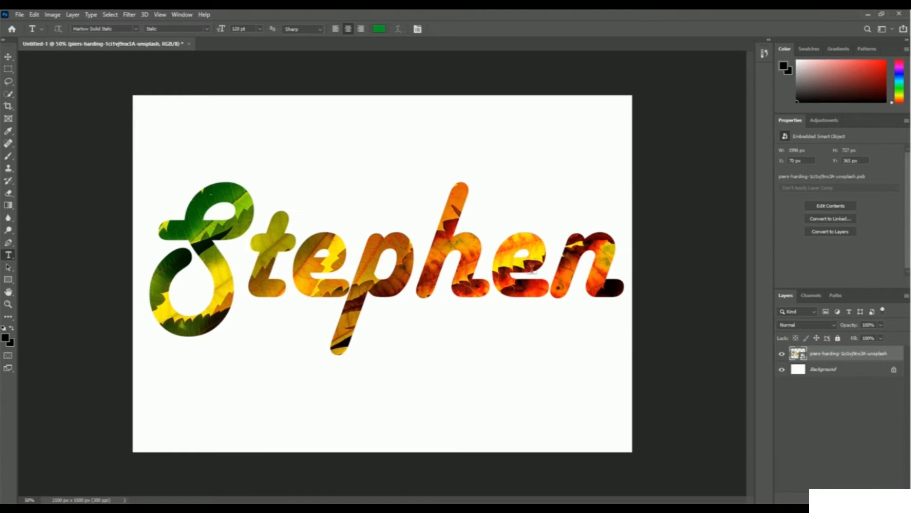
- Start the Liquify filter on the smart object and set the Forward Warp brush to size 30 and density 70
{"action": "left_click", "coordinate": [129, 14]}
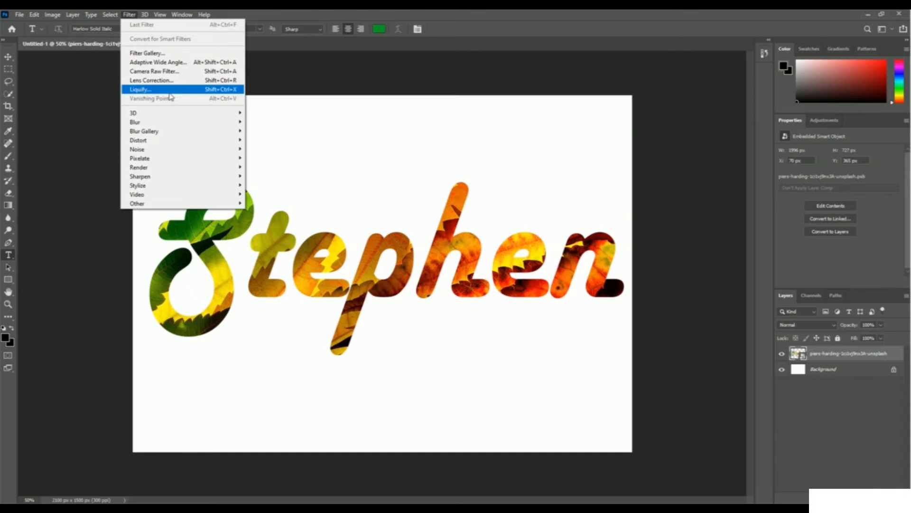
{"action": "left_click", "coordinate": [185, 92]}
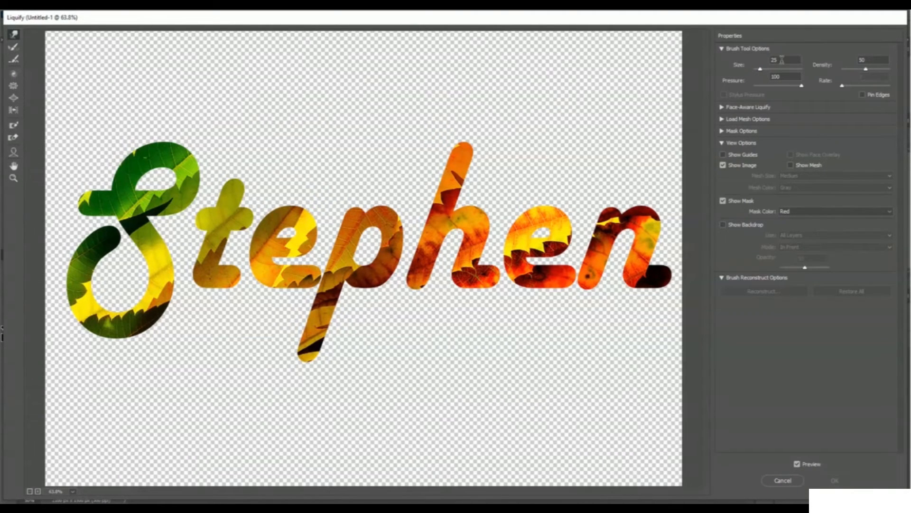
{"action": "type", "text": "30"}
{"action": "left_click", "coordinate": [872, 60]}
- Smear the leaf texture inside the capital S along its curves into flowing, paint-like swirls
{"action": "mouse_move", "coordinate": [95, 208]}
{"action": "left_mouse_down"}
{"action": "mouse_move", "coordinate": [172, 203]}
{"action": "mouse_move", "coordinate": [189, 184]}
{"action": "mouse_move", "coordinate": [170, 205]}
{"action": "mouse_move", "coordinate": [190, 191]}
{"action": "mouse_move", "coordinate": [181, 159]}
{"action": "mouse_move", "coordinate": [157, 154]}
{"action": "left_mouse_up"}
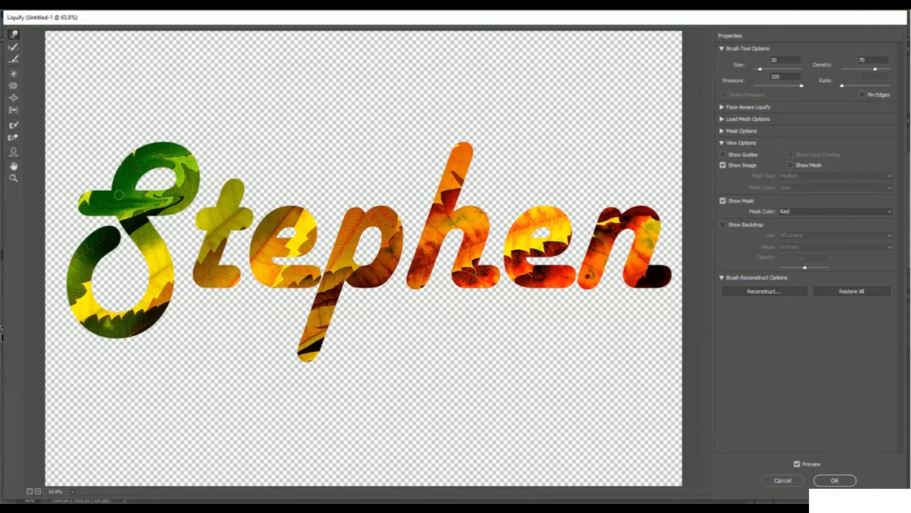
{"action": "mouse_move", "coordinate": [169, 201]}
{"action": "left_mouse_down"}
{"action": "mouse_move", "coordinate": [187, 181]}
{"action": "mouse_move", "coordinate": [182, 156]}
{"action": "mouse_move", "coordinate": [163, 152]}
{"action": "left_mouse_up"}
{"action": "mouse_move", "coordinate": [124, 202]}
{"action": "left_mouse_down"}
{"action": "mouse_move", "coordinate": [167, 276]}
{"action": "mouse_move", "coordinate": [160, 299]}
{"action": "left_mouse_up"}
{"action": "mouse_move", "coordinate": [165, 256]}
{"action": "left_mouse_down"}
{"action": "mouse_move", "coordinate": [158, 294]}
{"action": "mouse_move", "coordinate": [166, 280]}
{"action": "mouse_move", "coordinate": [151, 312]}
{"action": "mouse_move", "coordinate": [155, 301]}
{"action": "mouse_move", "coordinate": [125, 326]}
{"action": "left_mouse_up"}
{"action": "mouse_move", "coordinate": [112, 328]}
{"action": "left_mouse_down"}
{"action": "mouse_move", "coordinate": [101, 327]}
{"action": "mouse_move", "coordinate": [143, 321]}
{"action": "mouse_move", "coordinate": [133, 315]}
{"action": "mouse_move", "coordinate": [119, 331]}
{"action": "mouse_move", "coordinate": [81, 304]}
{"action": "mouse_move", "coordinate": [83, 259]}
{"action": "left_mouse_up"}
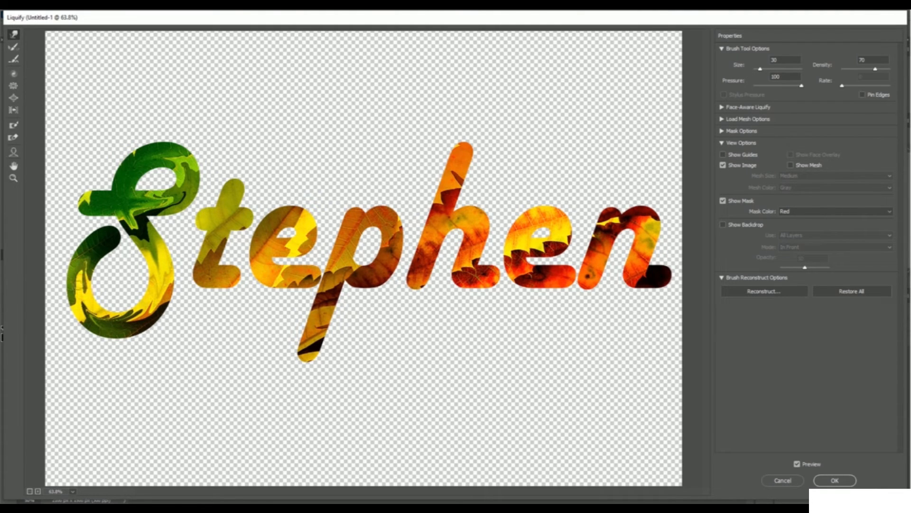
{"action": "mouse_move", "coordinate": [77, 295]}
{"action": "left_mouse_down"}
{"action": "mouse_move", "coordinate": [100, 245]}
{"action": "mouse_move", "coordinate": [85, 253]}
{"action": "mouse_move", "coordinate": [112, 239]}
{"action": "mouse_move", "coordinate": [86, 247]}
{"action": "mouse_move", "coordinate": [102, 235]}
{"action": "mouse_move", "coordinate": [89, 251]}
{"action": "mouse_move", "coordinate": [107, 242]}
{"action": "left_mouse_up"}
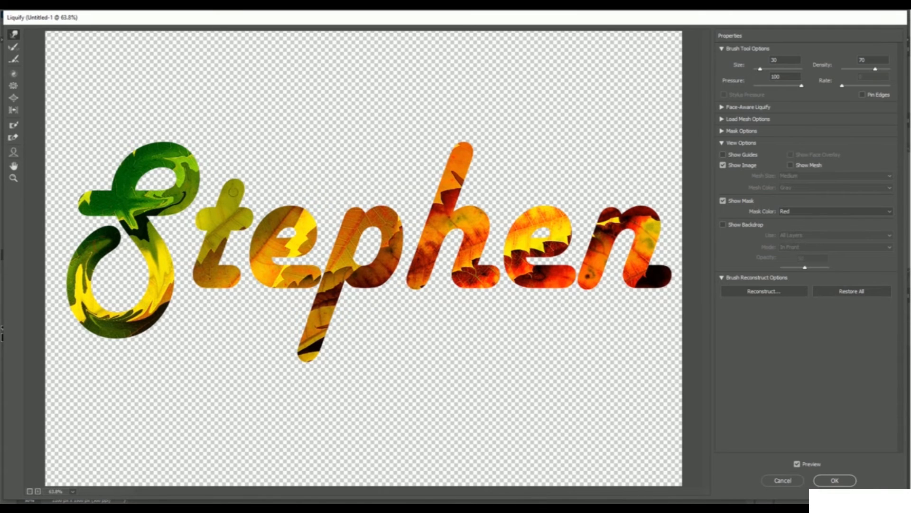
- Smear the leaf texture inside all the remaining letters along their strokes for the same liquid paint look
{"action": "mouse_move", "coordinate": [218, 219]}
{"action": "left_mouse_down"}
{"action": "mouse_move", "coordinate": [205, 263]}
{"action": "mouse_move", "coordinate": [236, 275]}
{"action": "left_mouse_up"}
{"action": "mouse_move", "coordinate": [208, 221]}
{"action": "left_mouse_down"}
{"action": "mouse_move", "coordinate": [237, 220]}
{"action": "mouse_move", "coordinate": [208, 221]}
{"action": "mouse_move", "coordinate": [231, 209]}
{"action": "left_mouse_up"}
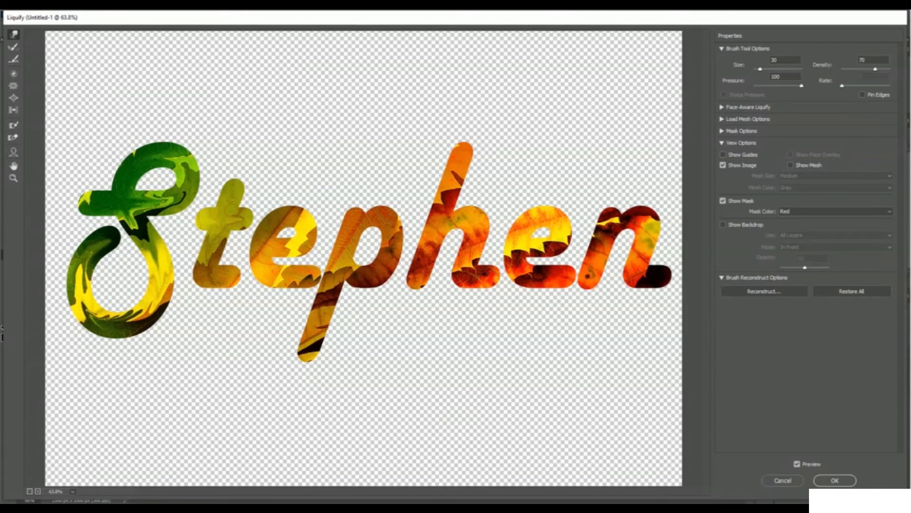
{"action": "mouse_move", "coordinate": [216, 255]}
{"action": "left_mouse_down"}
{"action": "mouse_move", "coordinate": [213, 280]}
{"action": "mouse_move", "coordinate": [224, 280]}
{"action": "left_mouse_up"}
{"action": "mouse_move", "coordinate": [267, 248]}
{"action": "left_mouse_down"}
{"action": "mouse_move", "coordinate": [305, 242]}
{"action": "mouse_move", "coordinate": [309, 223]}
{"action": "mouse_move", "coordinate": [274, 220]}
{"action": "mouse_move", "coordinate": [261, 271]}
{"action": "mouse_move", "coordinate": [309, 277]}
{"action": "left_mouse_up"}
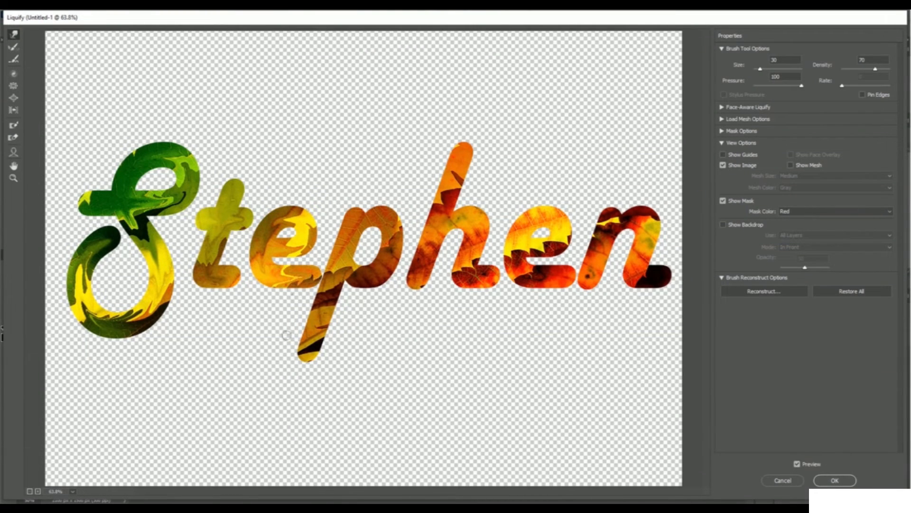
{"action": "mouse_move", "coordinate": [310, 350]}
{"action": "left_mouse_down"}
{"action": "mouse_move", "coordinate": [357, 216]}
{"action": "mouse_move", "coordinate": [387, 219]}
{"action": "mouse_move", "coordinate": [391, 250]}
{"action": "mouse_move", "coordinate": [377, 277]}
{"action": "mouse_move", "coordinate": [345, 269]}
{"action": "left_mouse_up"}
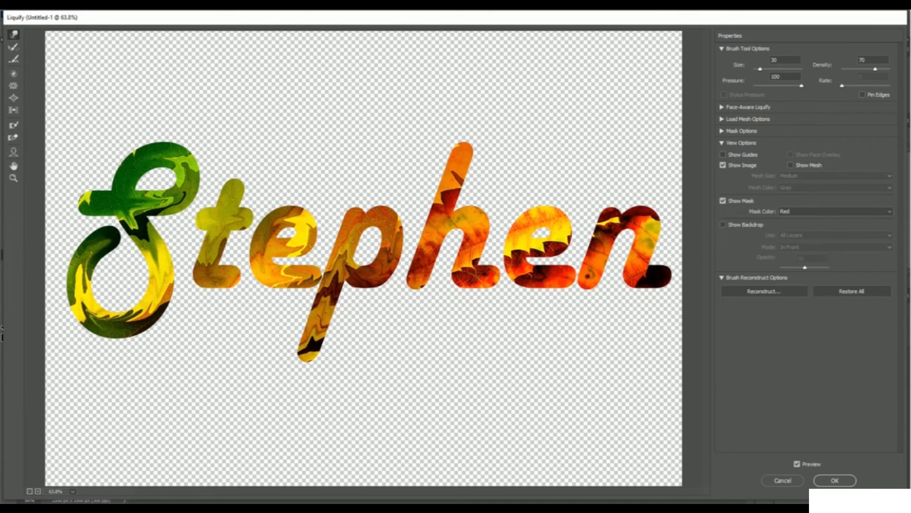
{"action": "mouse_move", "coordinate": [463, 190]}
{"action": "left_mouse_down"}
{"action": "mouse_move", "coordinate": [462, 155]}
{"action": "mouse_move", "coordinate": [417, 277]}
{"action": "left_mouse_up"}
{"action": "mouse_move", "coordinate": [457, 218]}
{"action": "left_mouse_down"}
{"action": "mouse_move", "coordinate": [478, 227]}
{"action": "mouse_move", "coordinate": [473, 213]}
{"action": "mouse_move", "coordinate": [469, 272]}
{"action": "mouse_move", "coordinate": [485, 268]}
{"action": "mouse_move", "coordinate": [478, 275]}
{"action": "mouse_move", "coordinate": [495, 268]}
{"action": "mouse_move", "coordinate": [485, 259]}
{"action": "mouse_move", "coordinate": [538, 233]}
{"action": "mouse_move", "coordinate": [552, 245]}
{"action": "mouse_move", "coordinate": [542, 230]}
{"action": "mouse_move", "coordinate": [564, 230]}
{"action": "mouse_move", "coordinate": [557, 220]}
{"action": "mouse_move", "coordinate": [543, 217]}
{"action": "mouse_move", "coordinate": [519, 240]}
{"action": "mouse_move", "coordinate": [556, 277]}
{"action": "mouse_move", "coordinate": [566, 277]}
{"action": "mouse_move", "coordinate": [548, 277]}
{"action": "mouse_move", "coordinate": [527, 248]}
{"action": "mouse_move", "coordinate": [567, 223]}
{"action": "mouse_move", "coordinate": [561, 218]}
{"action": "mouse_move", "coordinate": [519, 236]}
{"action": "mouse_move", "coordinate": [513, 254]}
{"action": "mouse_move", "coordinate": [515, 267]}
{"action": "mouse_move", "coordinate": [540, 276]}
{"action": "mouse_move", "coordinate": [566, 274]}
{"action": "mouse_move", "coordinate": [544, 288]}
{"action": "mouse_move", "coordinate": [569, 294]}
{"action": "mouse_move", "coordinate": [595, 254]}
{"action": "mouse_move", "coordinate": [581, 273]}
{"action": "mouse_move", "coordinate": [594, 267]}
{"action": "mouse_move", "coordinate": [611, 221]}
{"action": "mouse_move", "coordinate": [603, 243]}
{"action": "mouse_move", "coordinate": [628, 219]}
{"action": "mouse_move", "coordinate": [647, 217]}
{"action": "mouse_move", "coordinate": [635, 218]}
{"action": "mouse_move", "coordinate": [649, 245]}
{"action": "mouse_move", "coordinate": [643, 275]}
{"action": "mouse_move", "coordinate": [665, 278]}
{"action": "mouse_move", "coordinate": [640, 280]}
{"action": "mouse_move", "coordinate": [662, 278]}
{"action": "left_mouse_up"}
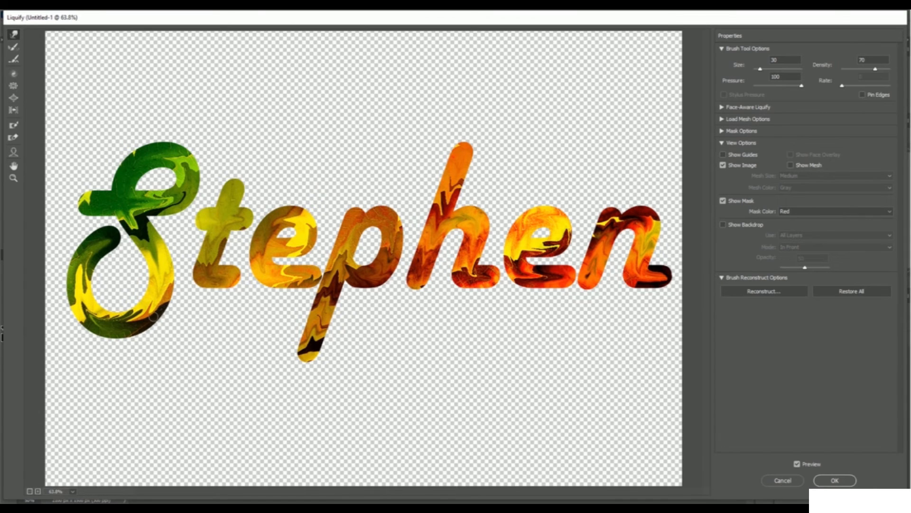
- Pull paint drips downward from the capital S at its base, inner curl, upper bowl and crossbar end
{"action": "left_click_drag", "start_coordinate": [151, 316], "coordinate": [149, 356]}
{"action": "left_click_drag", "start_coordinate": [116, 242], "coordinate": [116, 271]}
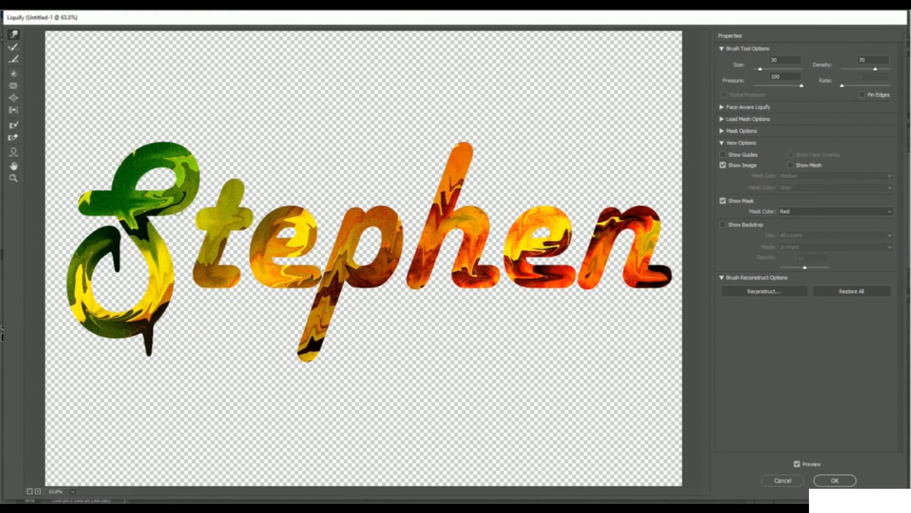
{"action": "left_click_drag", "start_coordinate": [178, 212], "coordinate": [181, 236]}
{"action": "left_click_drag", "start_coordinate": [79, 209], "coordinate": [83, 225]}
- Pull drips down from the t, the p's descender and the first e, shaping the descender's drip into a narrow drop
{"action": "left_click_drag", "start_coordinate": [233, 283], "coordinate": [231, 311]}
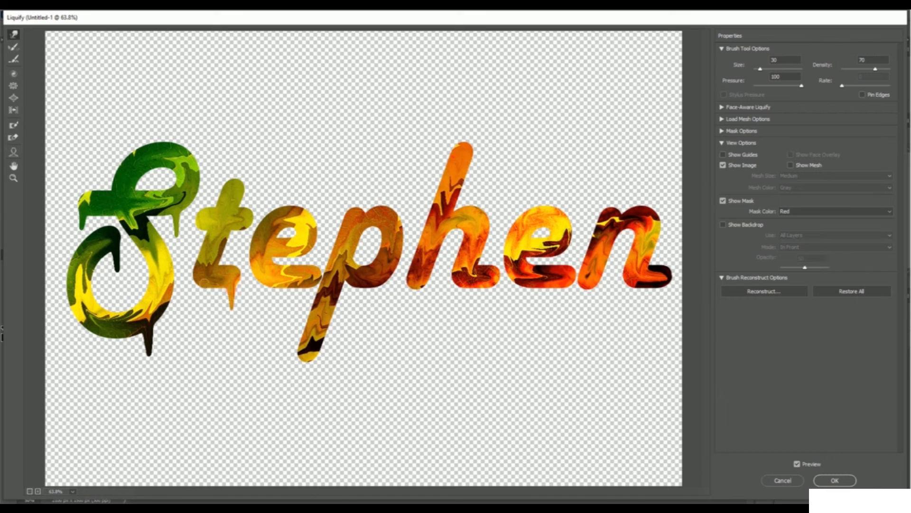
{"action": "left_click_drag", "start_coordinate": [201, 283], "coordinate": [203, 300]}
{"action": "mouse_move", "coordinate": [310, 361]}
{"action": "left_mouse_down"}
{"action": "mouse_move", "coordinate": [310, 392]}
{"action": "mouse_move", "coordinate": [309, 376]}
{"action": "left_mouse_up"}
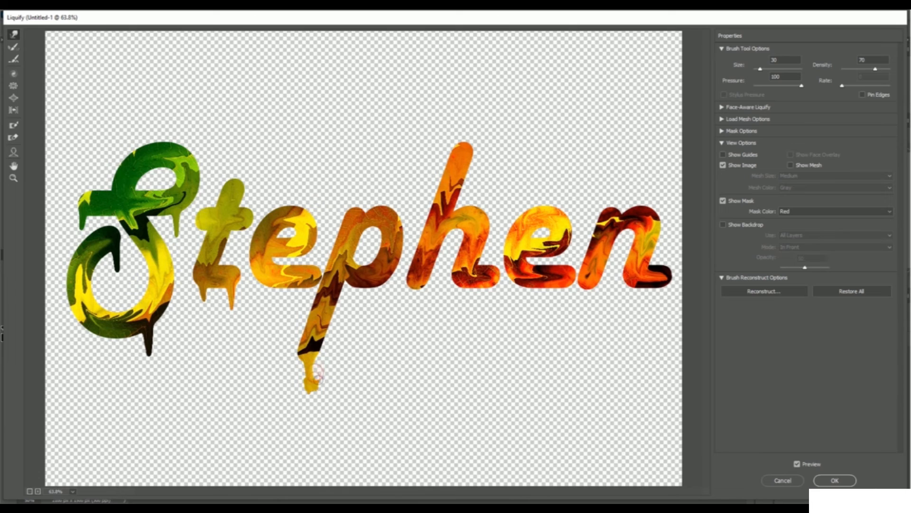
{"action": "left_click_drag", "start_coordinate": [314, 378], "coordinate": [308, 370]}
{"action": "left_click_drag", "start_coordinate": [317, 393], "coordinate": [319, 383]}
{"action": "mouse_move", "coordinate": [302, 284]}
{"action": "left_mouse_down"}
{"action": "mouse_move", "coordinate": [303, 311]}
{"action": "mouse_move", "coordinate": [301, 297]}
{"action": "mouse_move", "coordinate": [264, 279]}
{"action": "mouse_move", "coordinate": [268, 308]}
{"action": "left_mouse_up"}
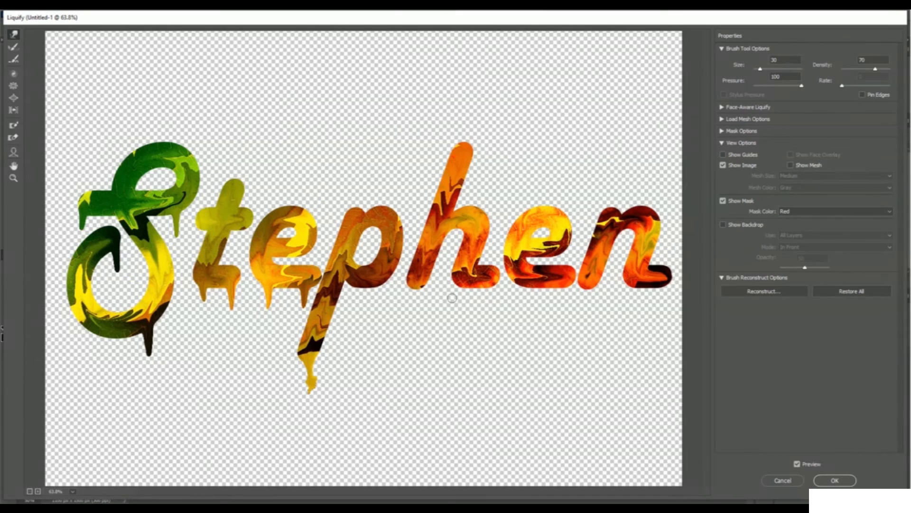
- Pull a long drip from the h's right foot, a shorter one from its left foot, and one off its top
{"action": "left_click_drag", "start_coordinate": [491, 284], "coordinate": [488, 332]}
{"action": "left_click_drag", "start_coordinate": [488, 291], "coordinate": [490, 349]}
{"action": "mouse_move", "coordinate": [489, 315]}
{"action": "left_mouse_down"}
{"action": "mouse_move", "coordinate": [488, 375]}
{"action": "mouse_move", "coordinate": [489, 354]}
{"action": "left_mouse_up"}
{"action": "left_click_drag", "start_coordinate": [432, 278], "coordinate": [428, 314]}
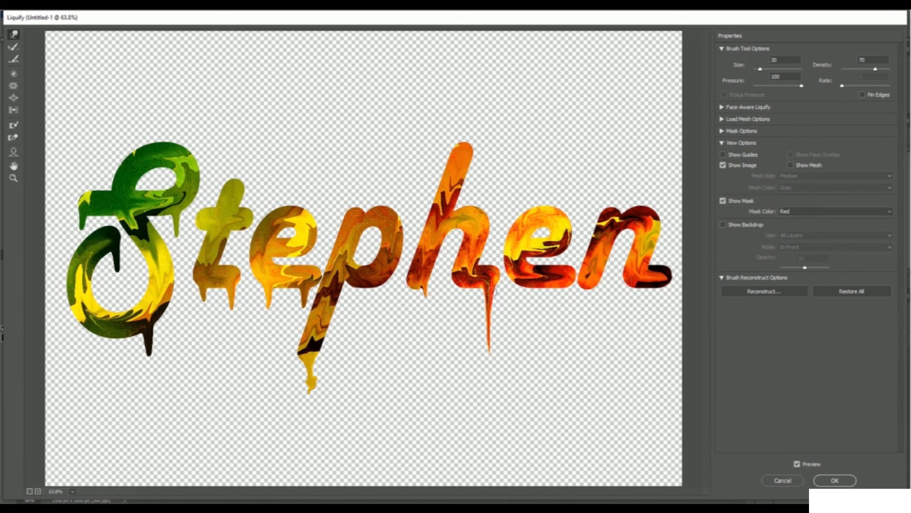
{"action": "left_click_drag", "start_coordinate": [427, 284], "coordinate": [430, 350]}
{"action": "mouse_move", "coordinate": [470, 150]}
{"action": "left_mouse_down"}
{"action": "mouse_move", "coordinate": [494, 195]}
{"action": "mouse_move", "coordinate": [477, 159]}
{"action": "mouse_move", "coordinate": [496, 188]}
{"action": "left_mouse_up"}
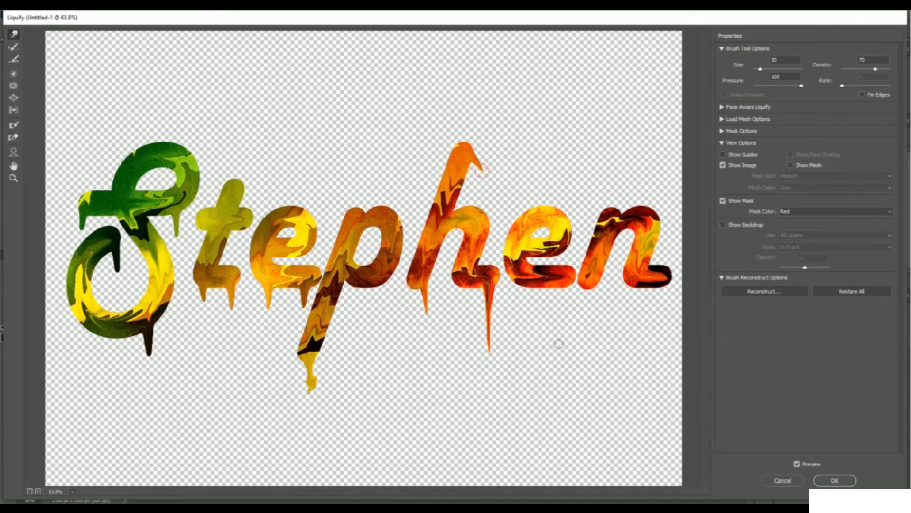
- Pull two long, thin drips down from the base of the second e
{"action": "left_click_drag", "start_coordinate": [526, 283], "coordinate": [531, 337]}
{"action": "left_click_drag", "start_coordinate": [532, 299], "coordinate": [530, 359]}
{"action": "left_click_drag", "start_coordinate": [526, 310], "coordinate": [534, 358]}
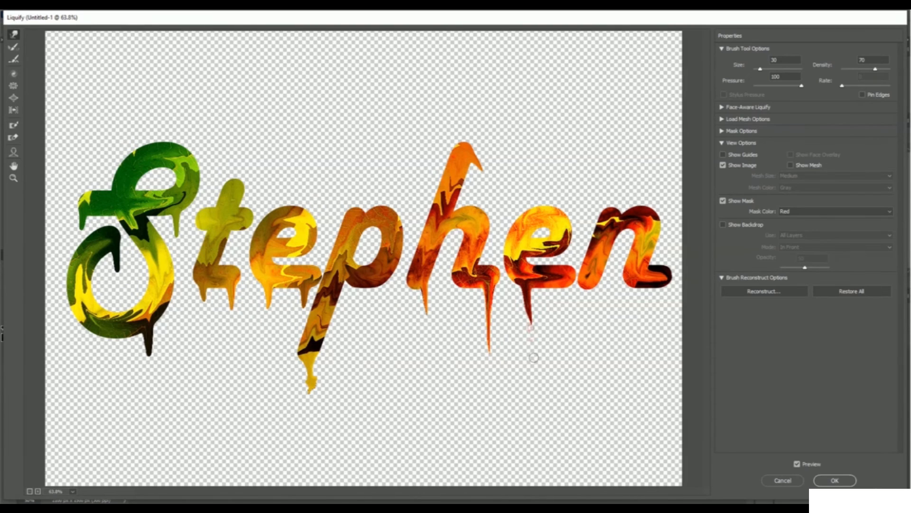
{"action": "left_click_drag", "start_coordinate": [567, 282], "coordinate": [563, 315]}
{"action": "left_click_drag", "start_coordinate": [561, 296], "coordinate": [559, 374]}
- Pull a drip ending in a round drop from the n's left leg and a short drip from its right leg
{"action": "left_click_drag", "start_coordinate": [594, 279], "coordinate": [592, 343]}
{"action": "left_click_drag", "start_coordinate": [591, 295], "coordinate": [599, 351]}
{"action": "mouse_move", "coordinate": [594, 305]}
{"action": "left_mouse_down"}
{"action": "mouse_move", "coordinate": [597, 341]}
{"action": "mouse_move", "coordinate": [604, 327]}
{"action": "mouse_move", "coordinate": [585, 329]}
{"action": "mouse_move", "coordinate": [599, 331]}
{"action": "left_mouse_up"}
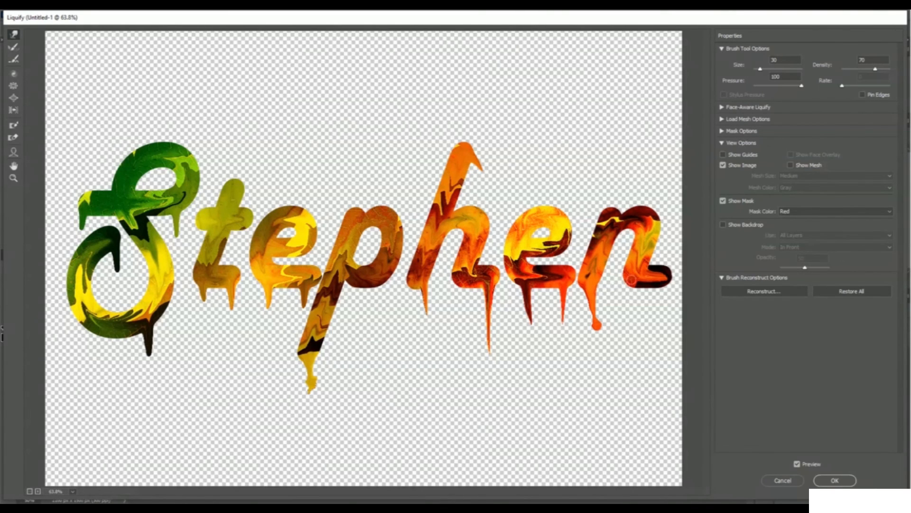
{"action": "left_click_drag", "start_coordinate": [631, 280], "coordinate": [626, 309]}
- Add drips below and inside the p's bowl and inside the capital S's upper loop, and apply the Liquify filter
{"action": "left_click_drag", "start_coordinate": [379, 278], "coordinate": [381, 308]}
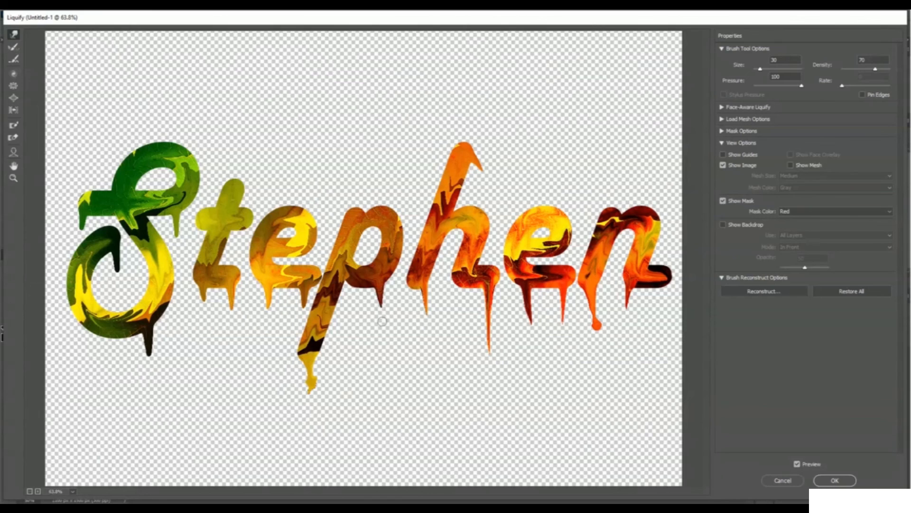
{"action": "left_click_drag", "start_coordinate": [374, 224], "coordinate": [370, 245]}
{"action": "left_click_drag", "start_coordinate": [163, 164], "coordinate": [163, 181]}
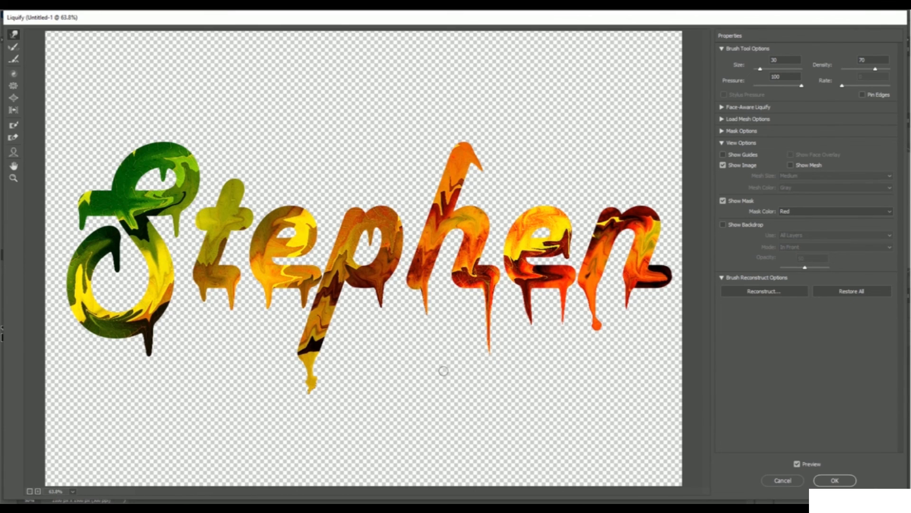
{"action": "left_click", "coordinate": [835, 480]}
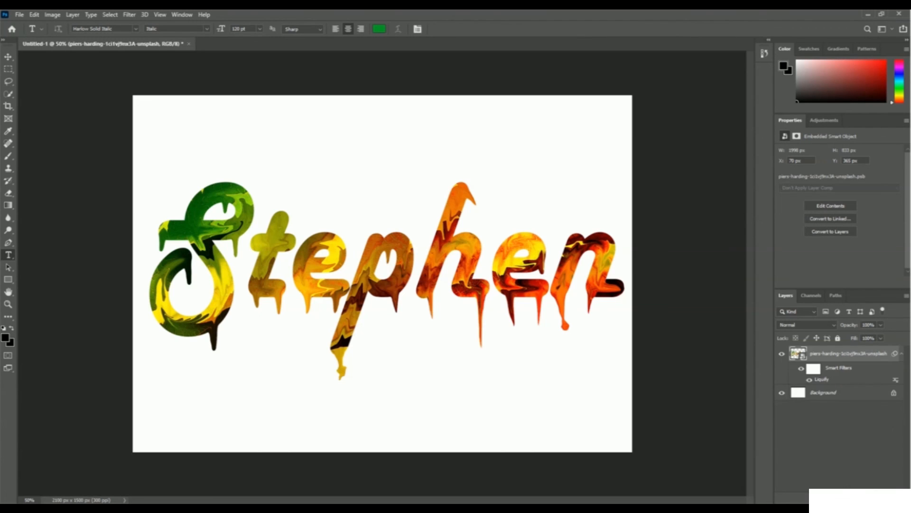
- Apply a Bevel & Emboss effect to the smart object with 157% depth, 29 px size and increased softening
{"action": "left_click", "coordinate": [830, 498]}
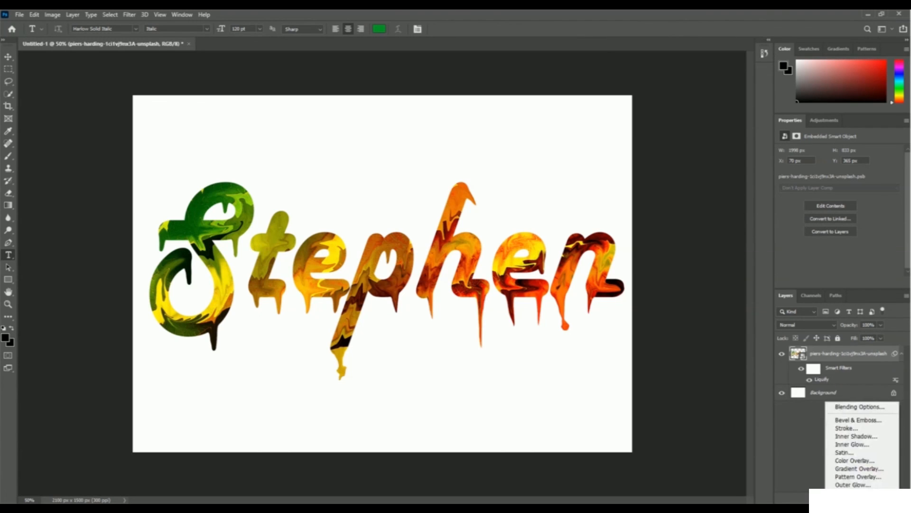
{"action": "left_click", "coordinate": [880, 421]}
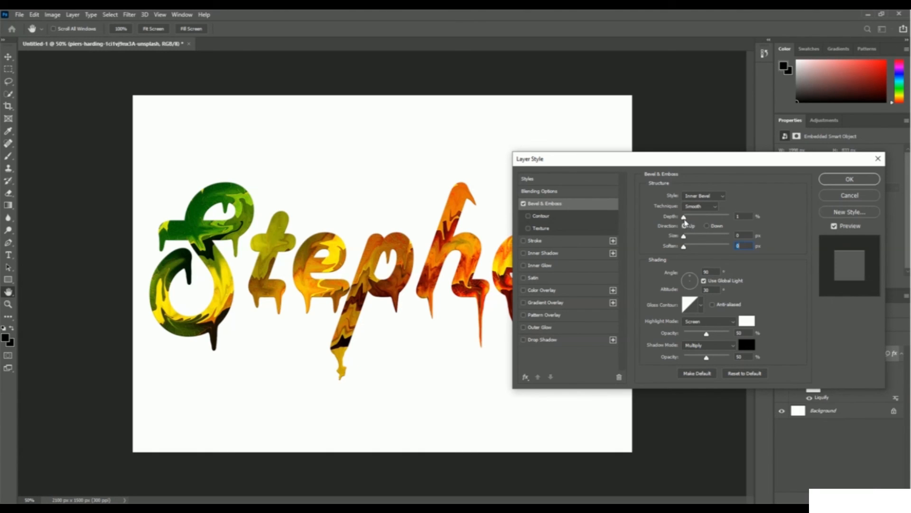
{"action": "left_click_drag", "start_coordinate": [684, 217], "coordinate": [690, 216]}
{"action": "left_click_drag", "start_coordinate": [687, 238], "coordinate": [693, 238]}
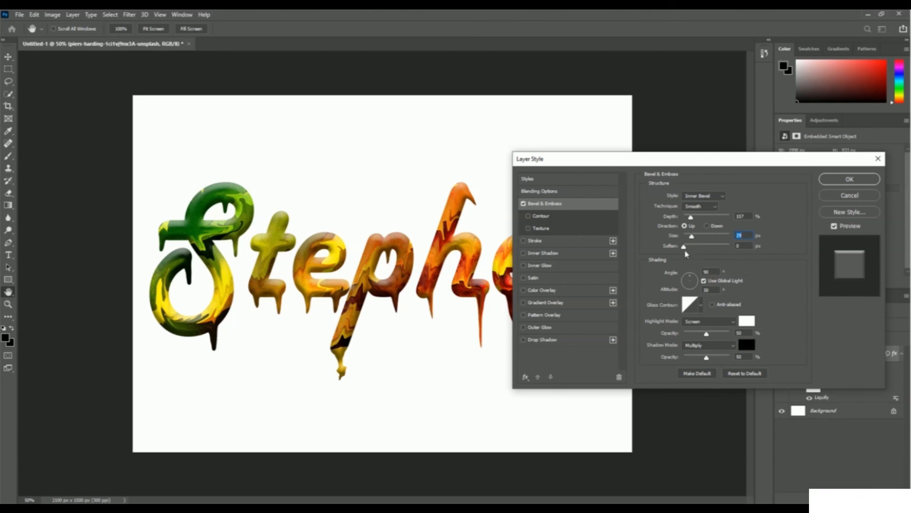
{"action": "left_click_drag", "start_coordinate": [684, 247], "coordinate": [698, 248]}
{"action": "left_click", "coordinate": [844, 180]}
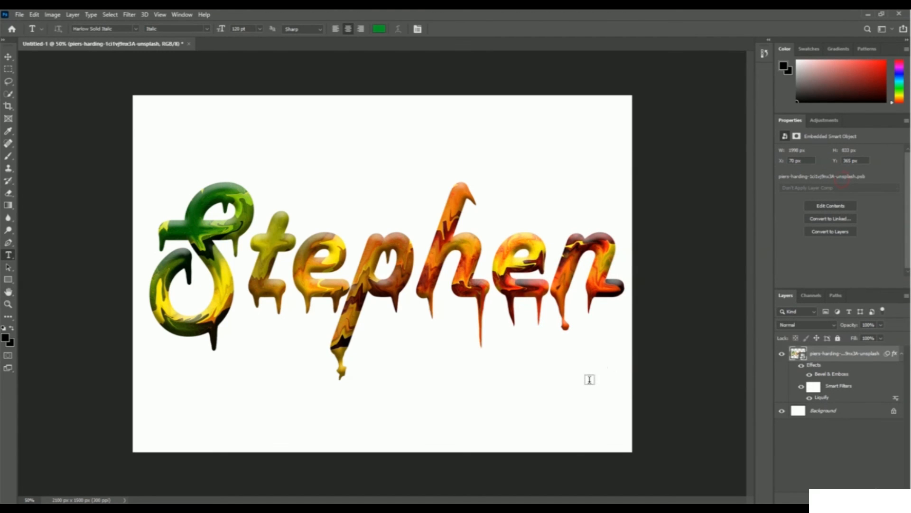